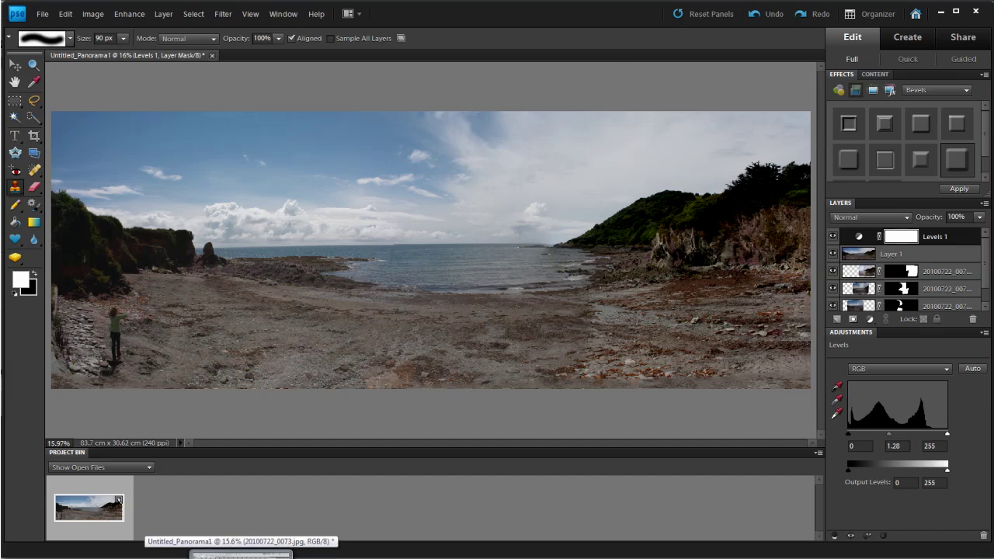
Switch to Photoshop CS5, where the same four-layer beach panorama is open.
click(241, 554)
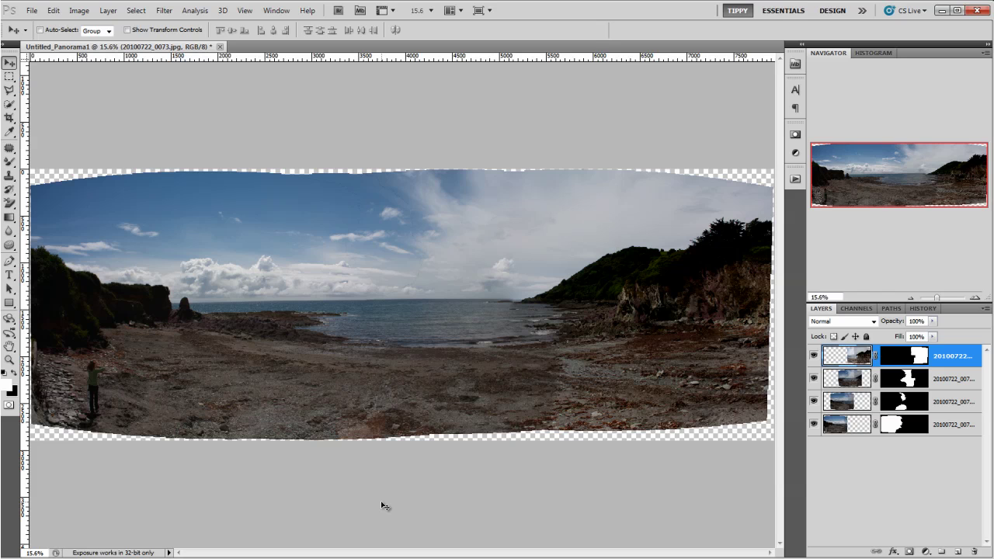
Stamp all four photo layers into a merged Layer 1 and load its pixels as a selection.
shift+click(964, 432)
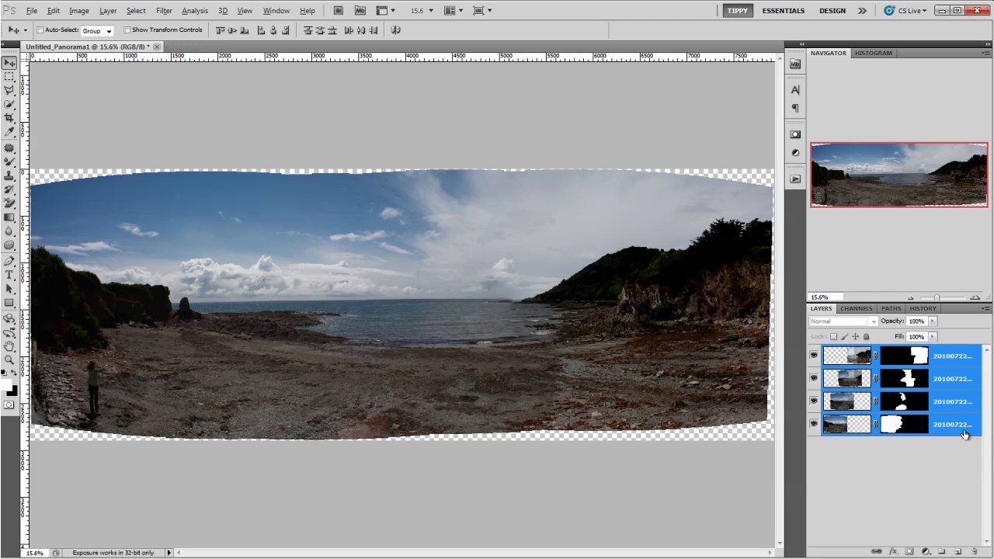
key(ctrl+alt+e)
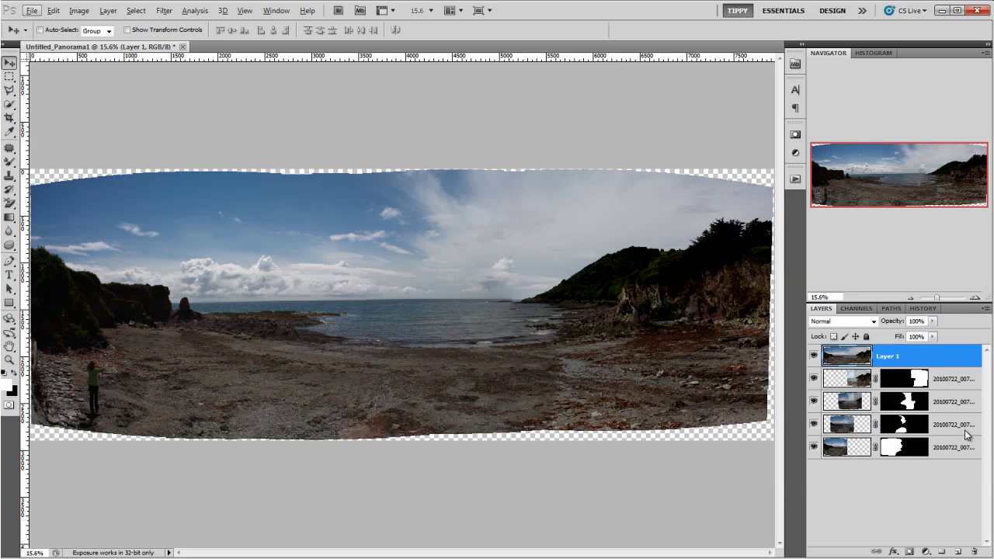
ctrl+click(843, 355)
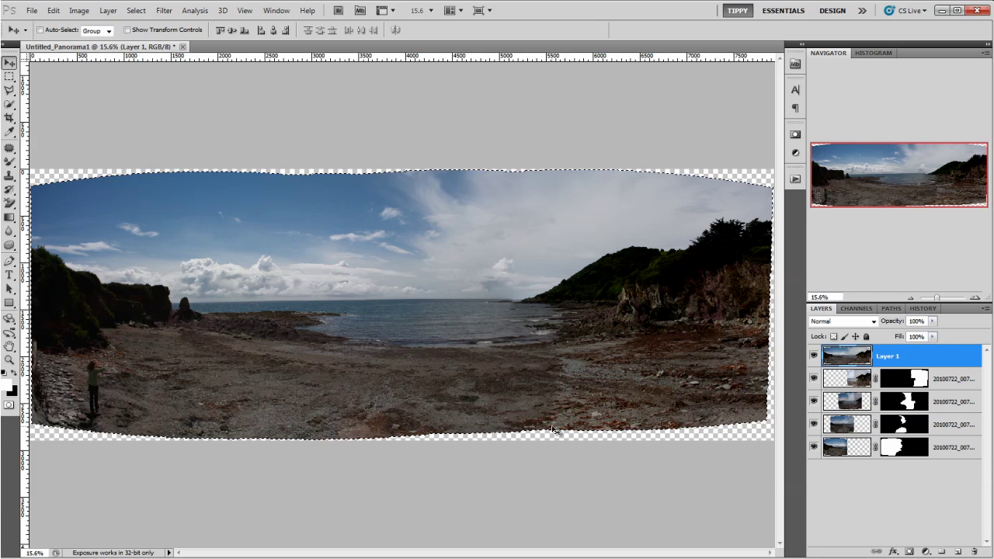
Invert the selection to the transparent edges and expand it by 10 pixels.
click(135, 10)
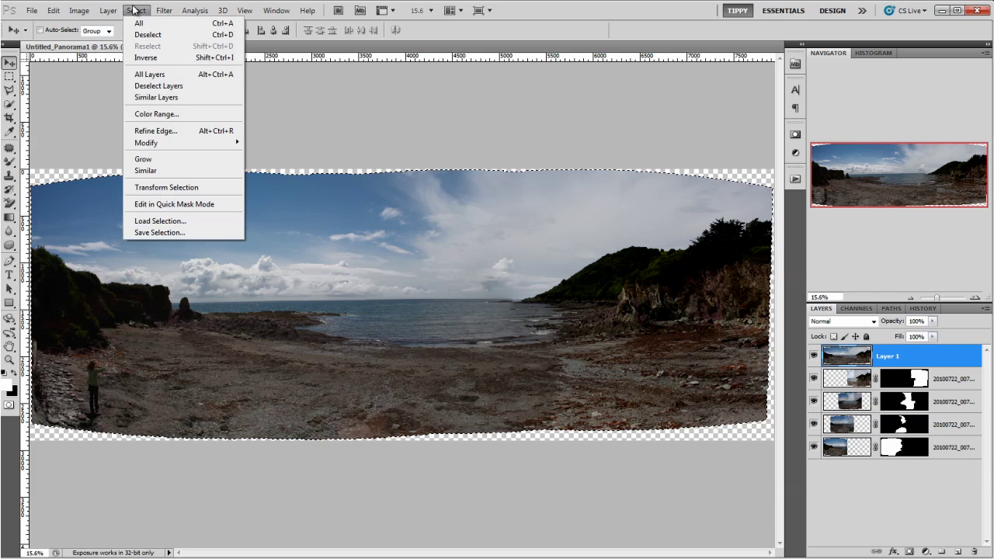
click(145, 57)
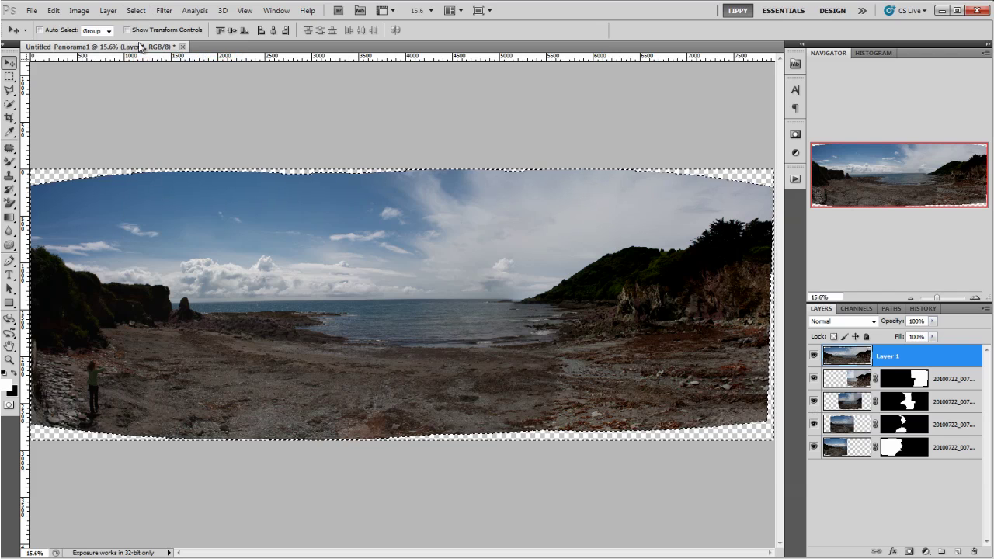
click(137, 10)
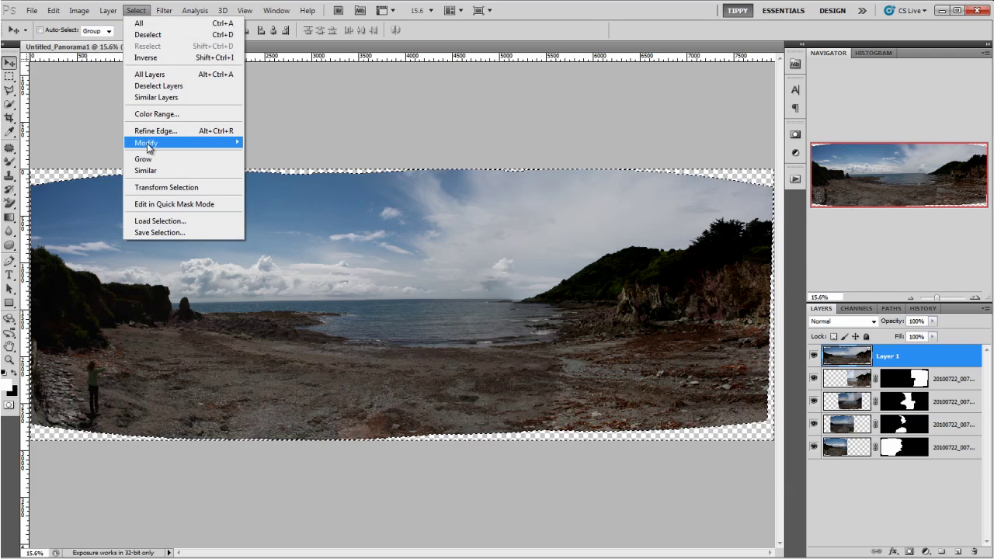
mouse_move(147, 143)
click(66, 167)
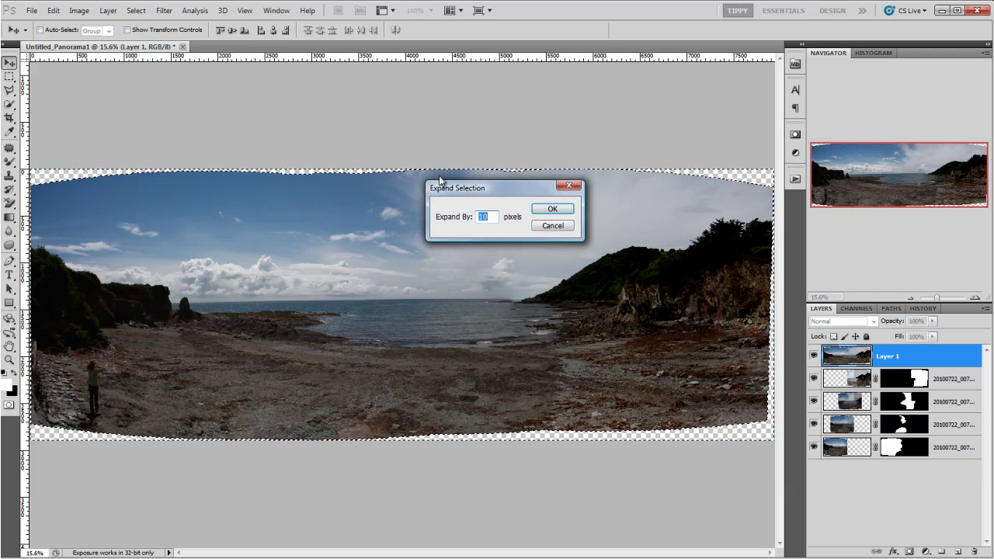
click(539, 211)
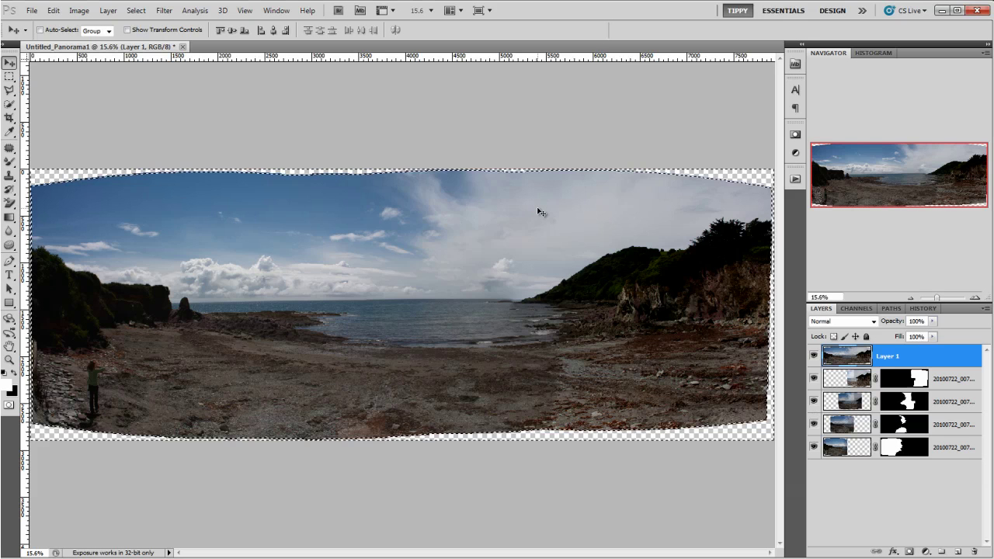
Fill the selected edges of Layer 1 using Content-Aware fill.
key(shift+BackSpace)
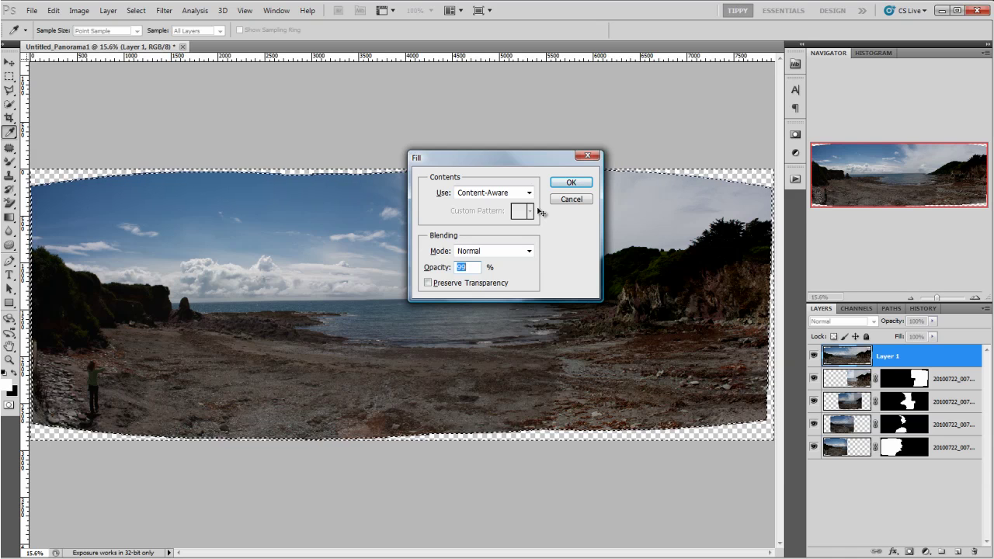
click(573, 183)
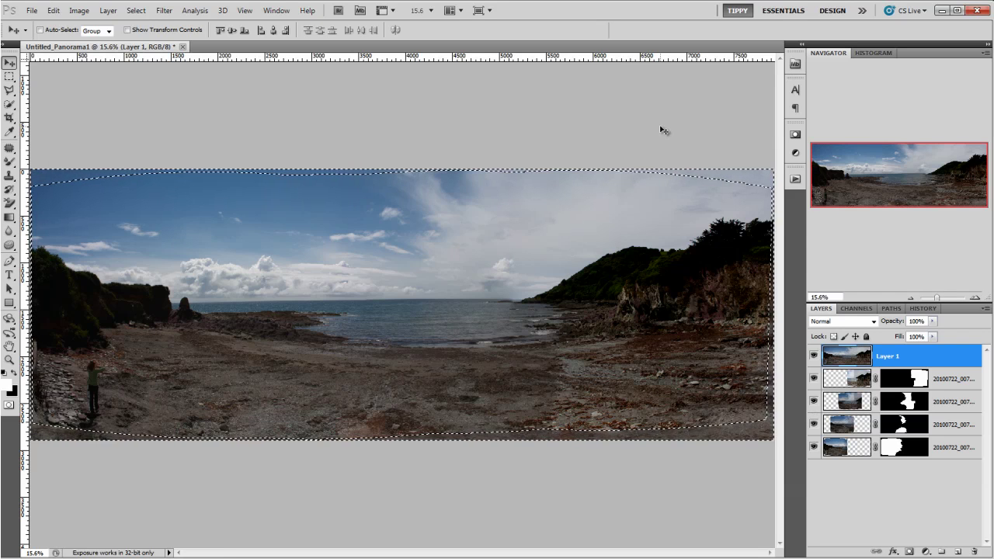
Deselect, then add a Levels adjustment layer with white input 215 and midtones 1.24.
key(ctrl+d)
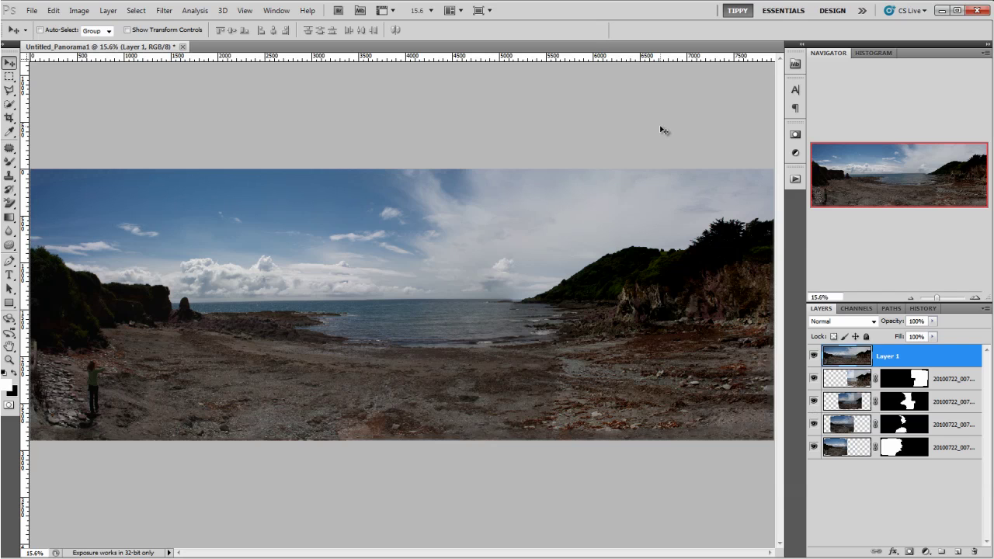
click(926, 551)
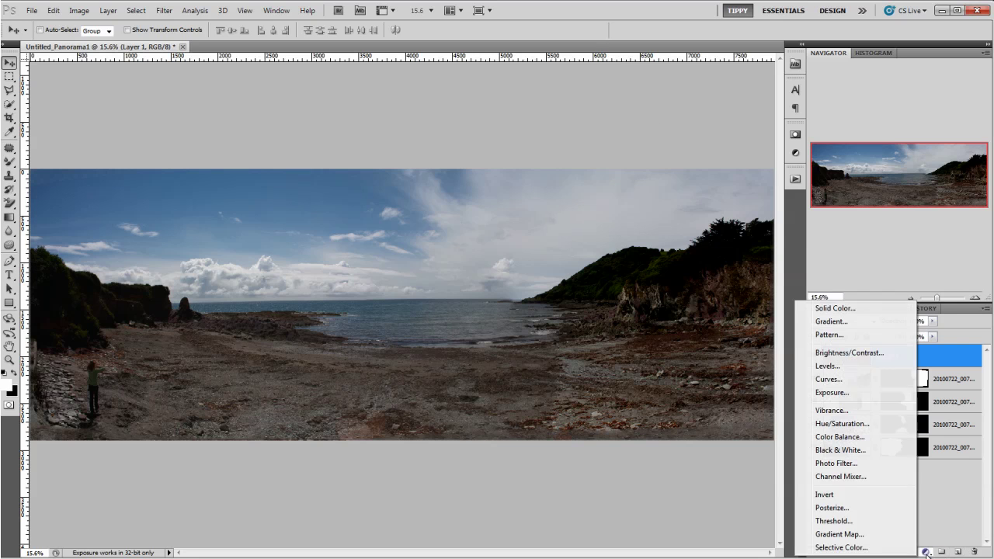
click(849, 370)
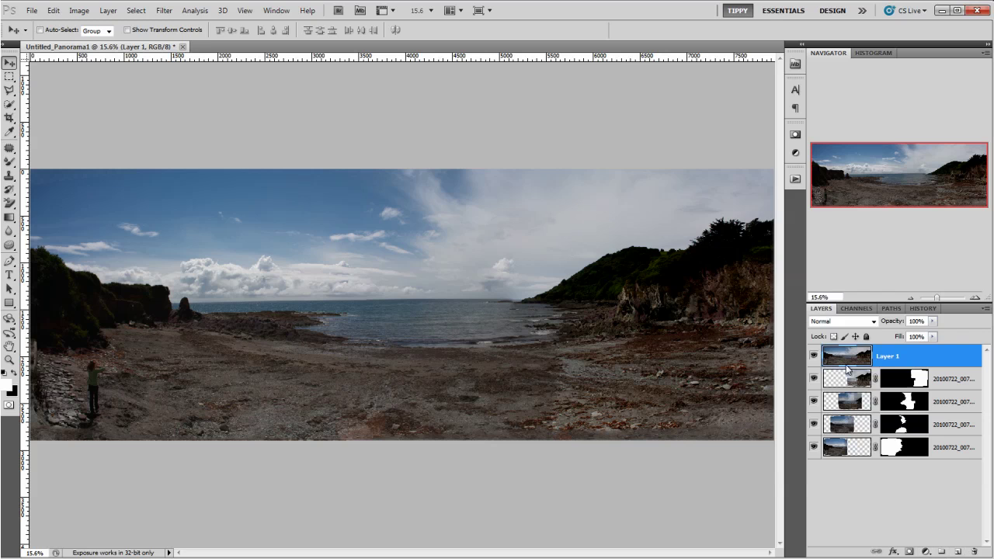
drag(700, 244, 708, 247)
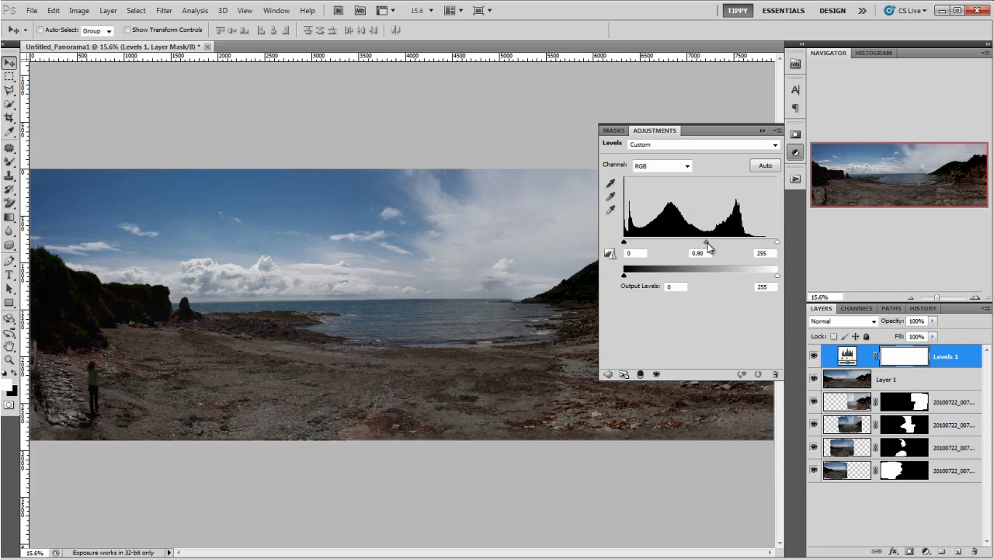
drag(777, 243, 679, 245)
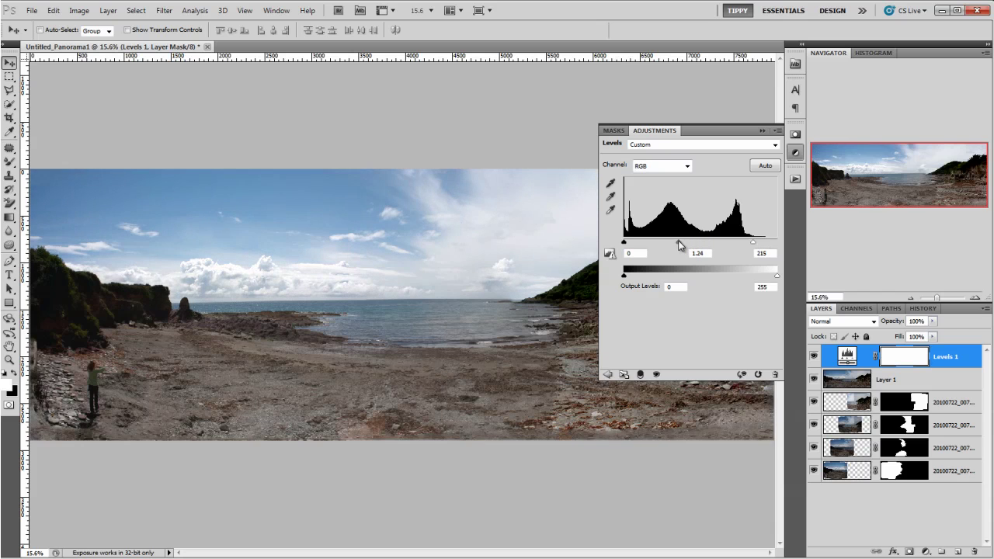
click(765, 131)
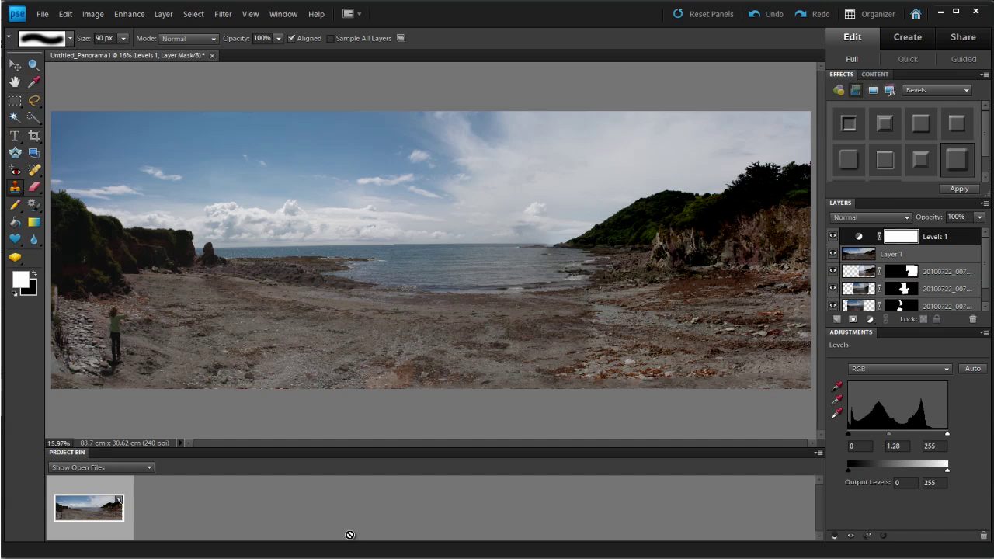
Close the panorama document and discard the unsaved changes.
click(214, 55)
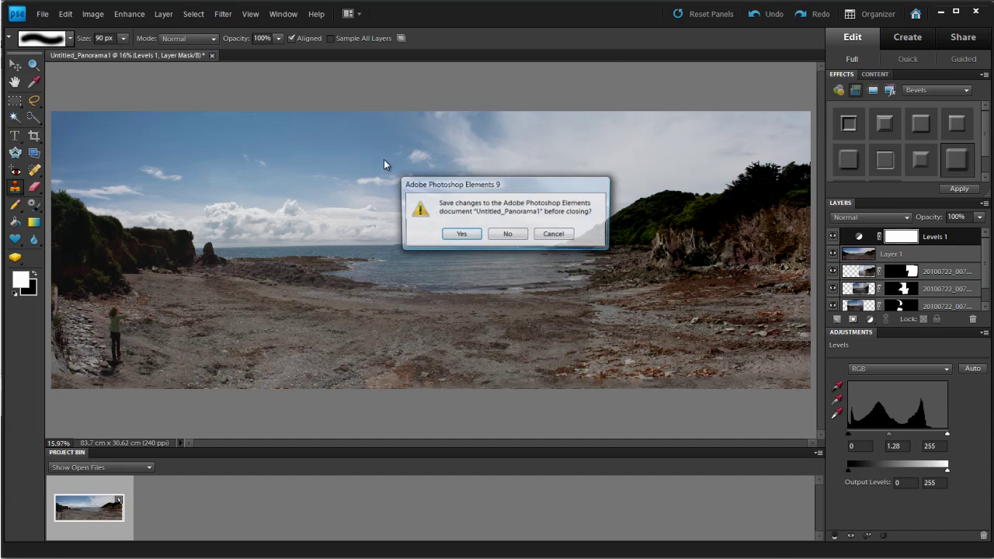
click(498, 234)
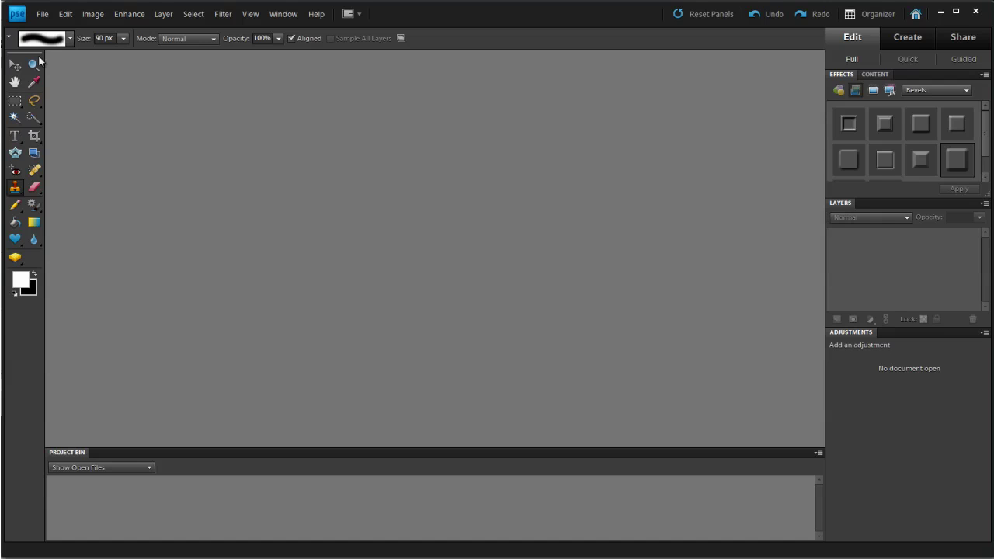
Open the Photomerge Panorama dialog from File > New.
click(42, 14)
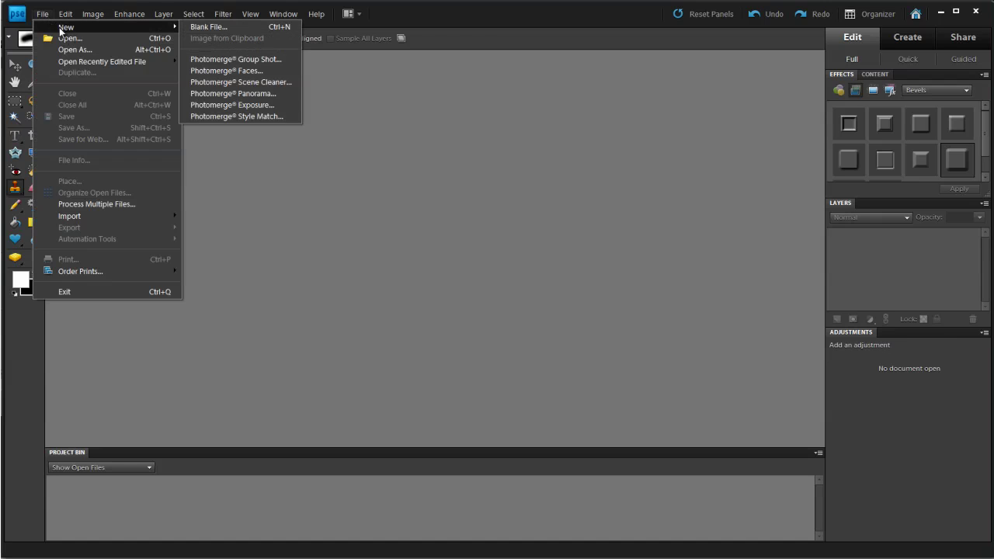
mouse_move(163, 14)
mouse_move(42, 14)
mouse_move(93, 27)
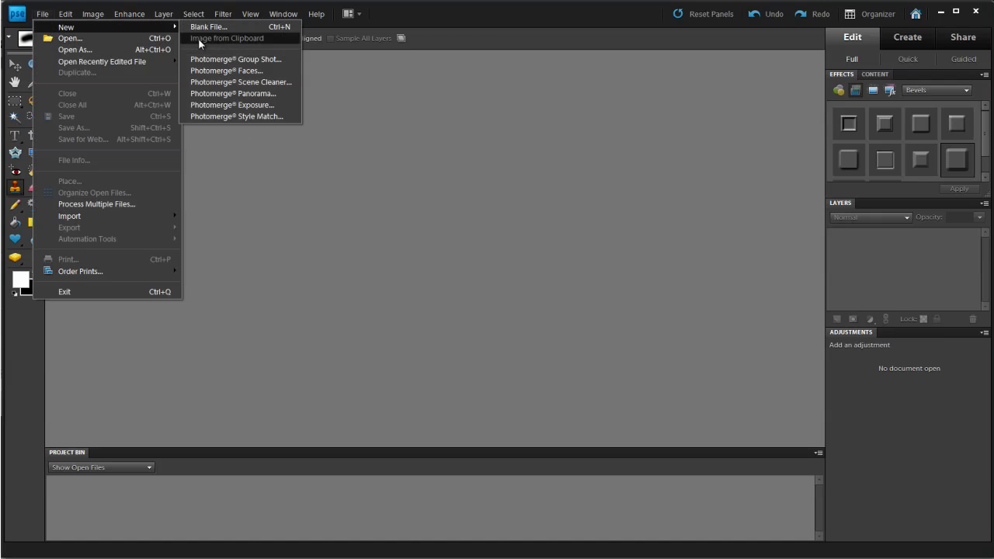
click(269, 93)
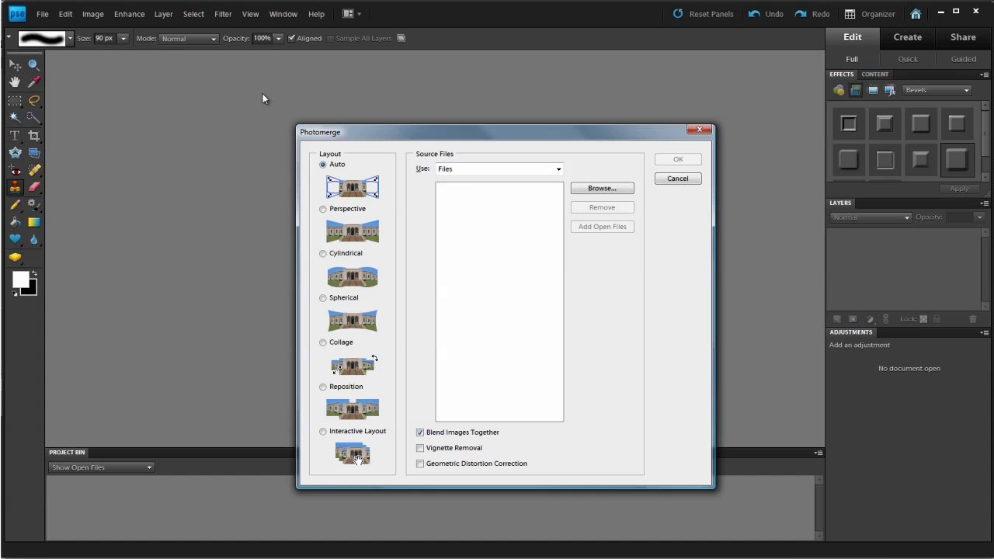
Add photos 20100722_0073 through 20100722_0076 as sources and run the stitch.
click(602, 188)
drag(607, 227, 393, 141)
click(651, 304)
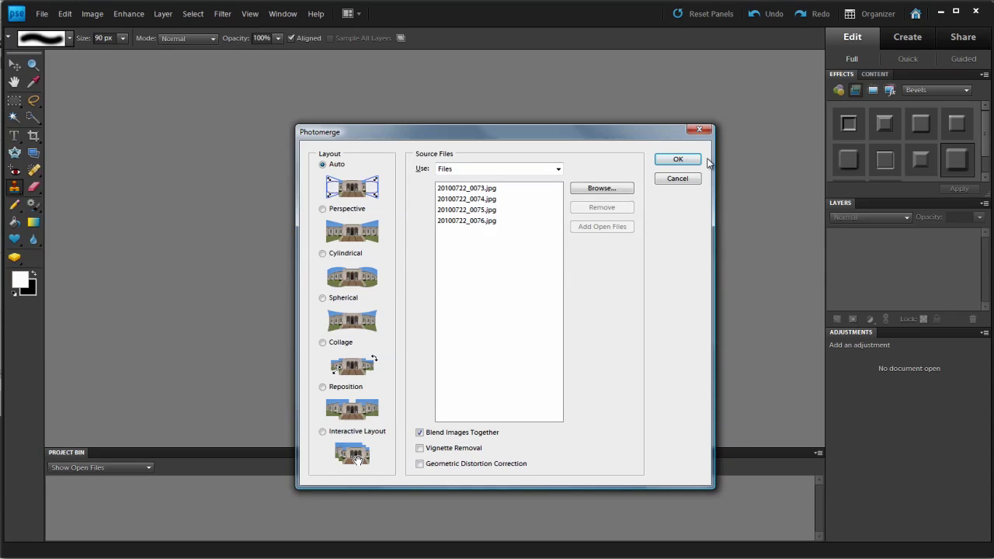
click(688, 164)
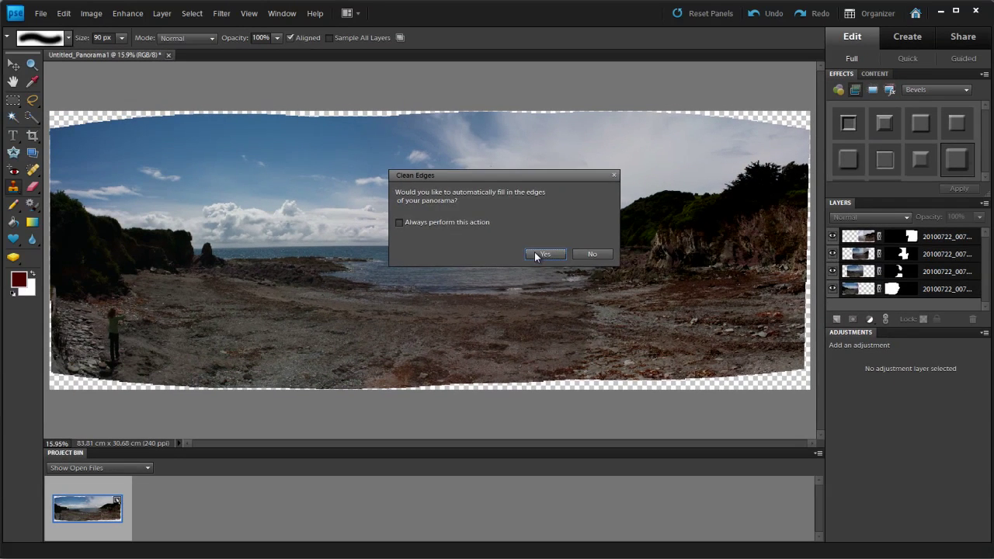
Answer Yes in the Clean Edges prompt so the empty borders fill automatically.
click(647, 373)
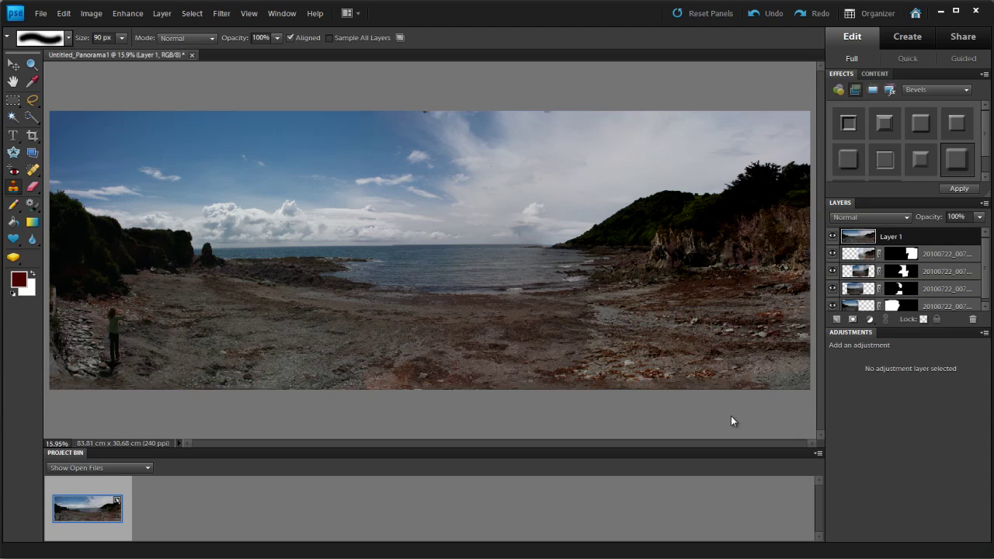
Add a Levels adjustment layer with white input lowered to 213 and midtones 1.25.
click(870, 319)
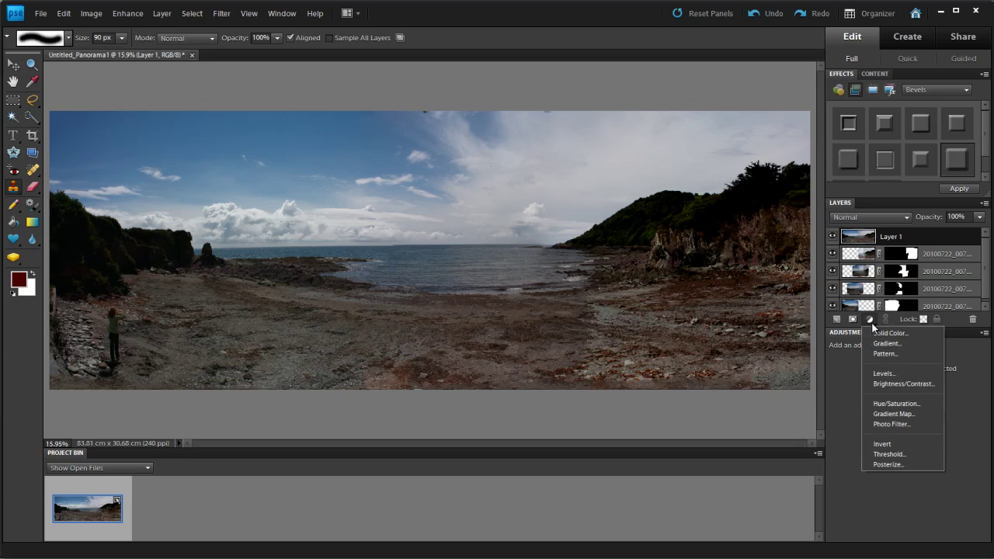
click(884, 374)
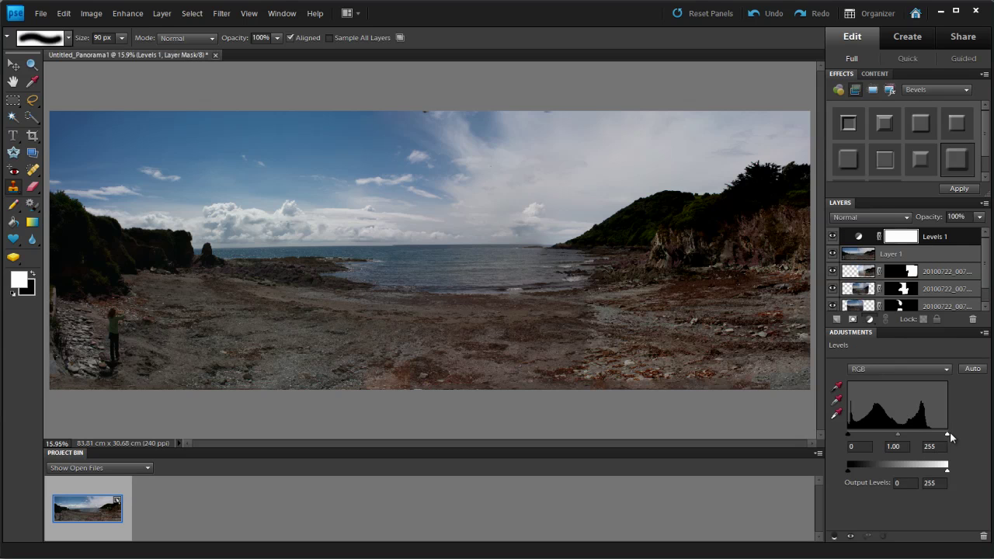
drag(946, 433, 882, 435)
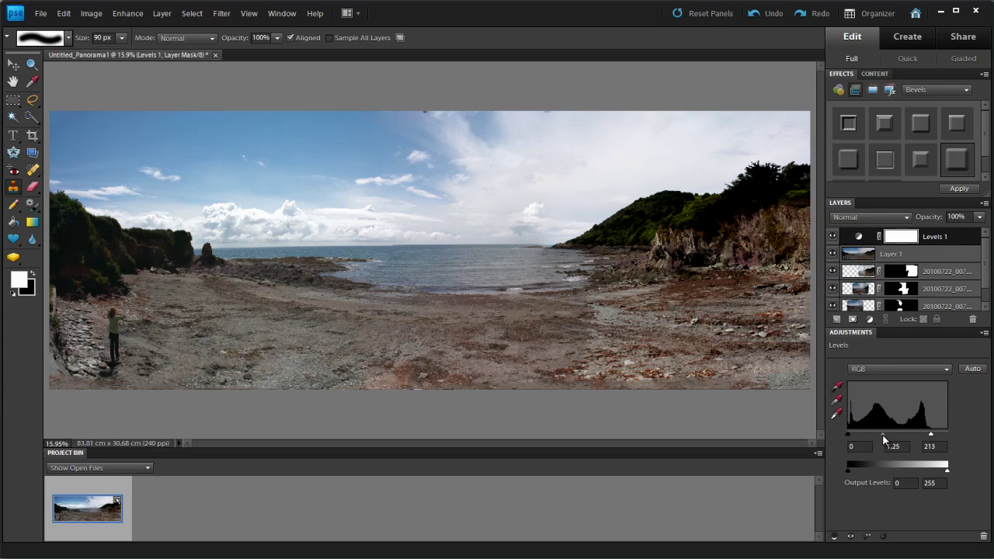
click(860, 334)
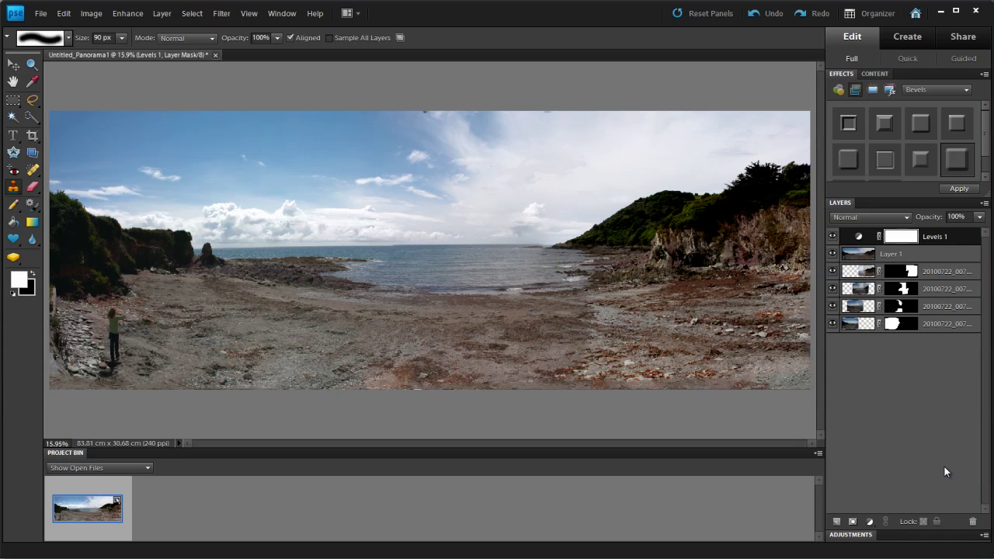